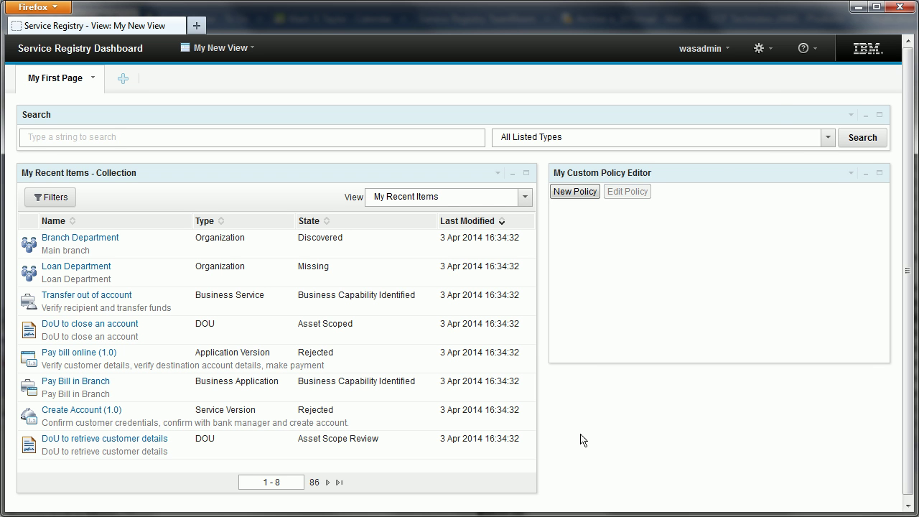
# Remove All Authenticated Users from the Business view's Users, leaving WSRRAdmin and wasadmin as Editors, and save
pyautogui.click(758, 49)
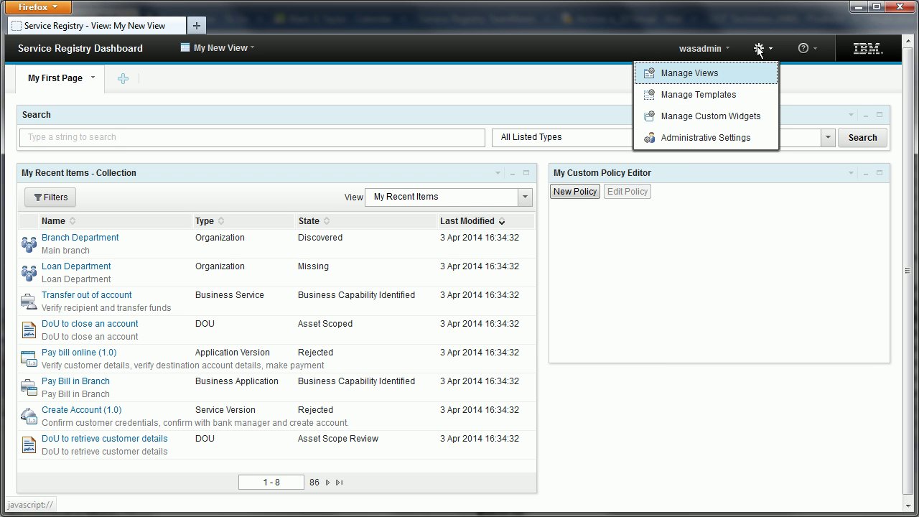
pyautogui.click(739, 80)
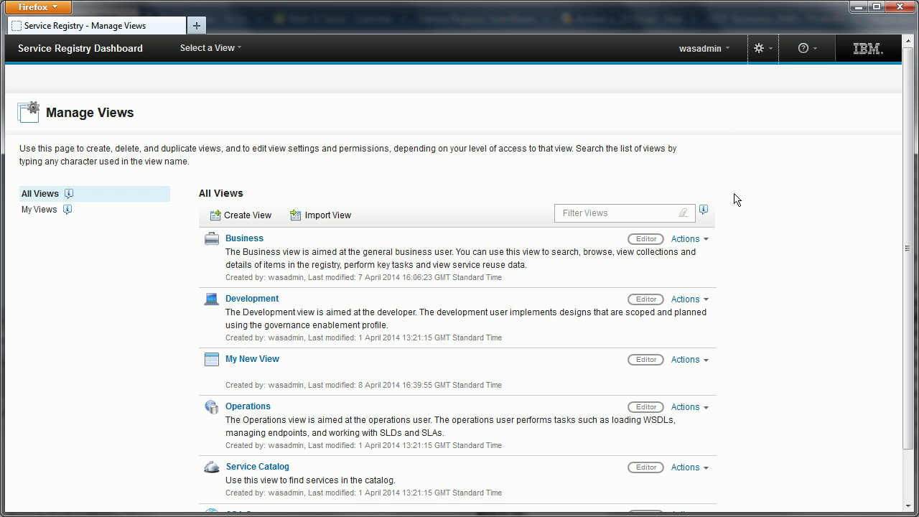
pyautogui.click(685, 239)
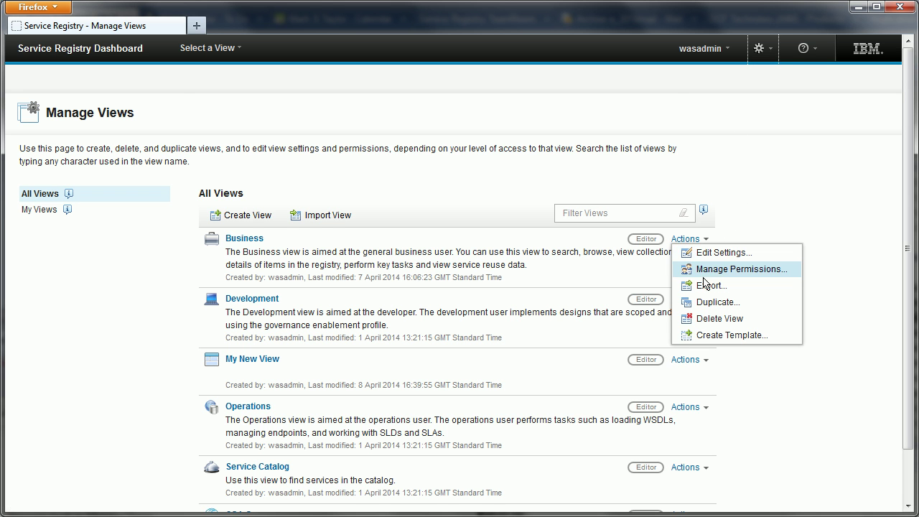
pyautogui.click(703, 276)
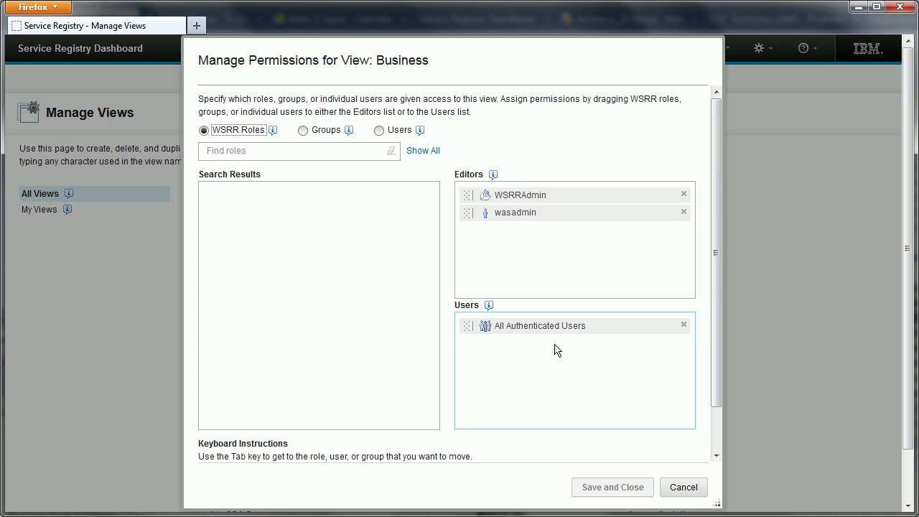
pyautogui.click(683, 325)
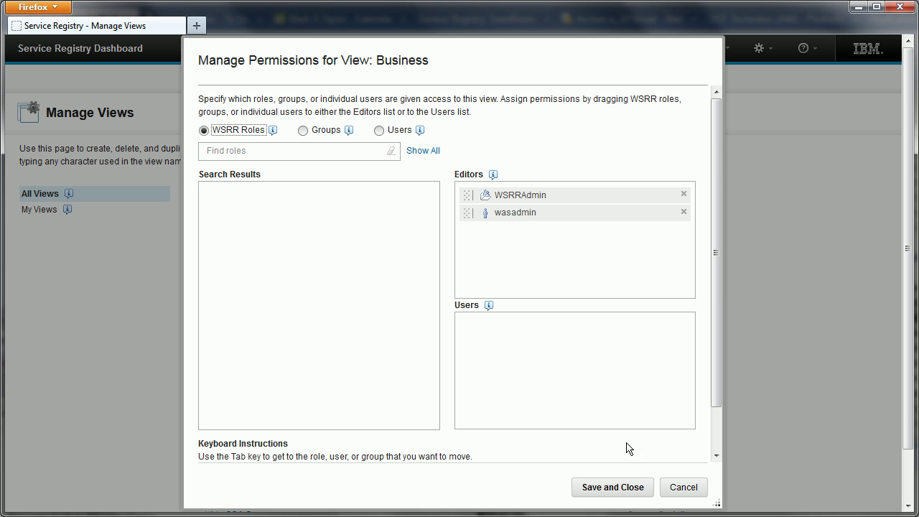
pyautogui.click(611, 487)
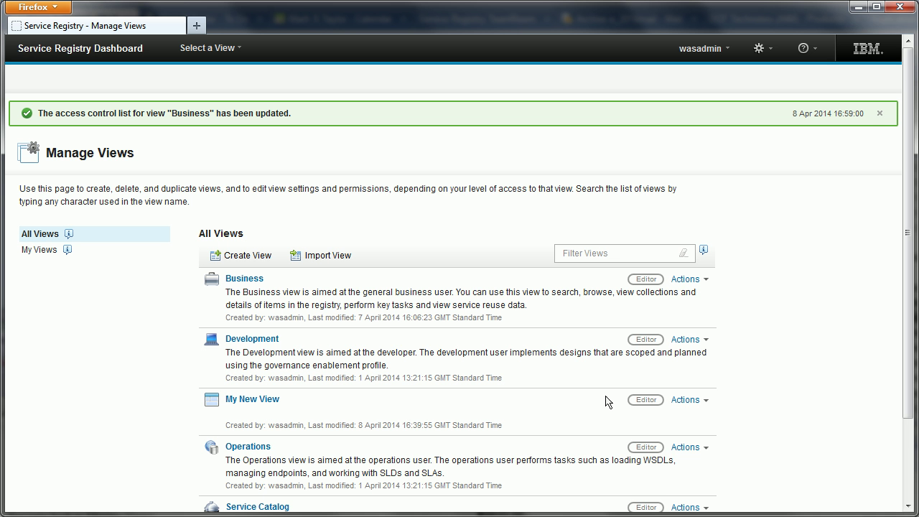
# Drag the Development role from the full WSRR role list into My New View's Editors and save
pyautogui.click(879, 115)
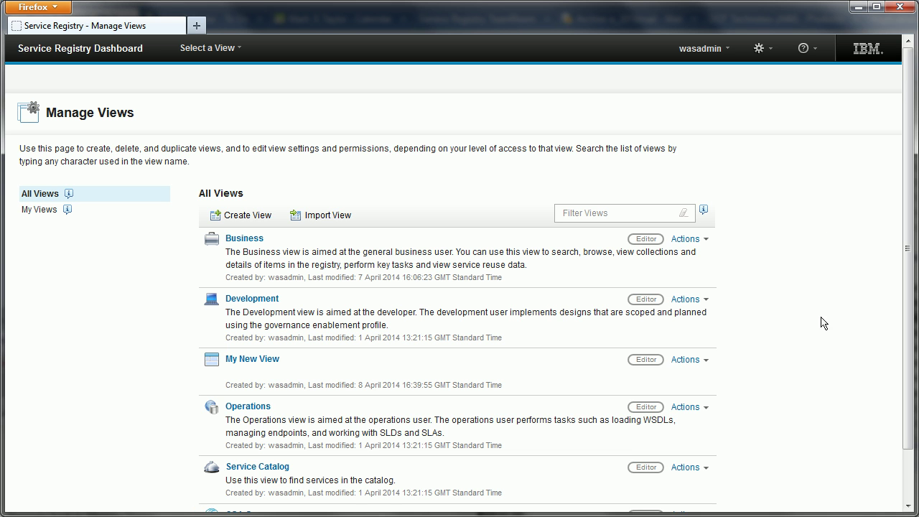
pyautogui.click(683, 360)
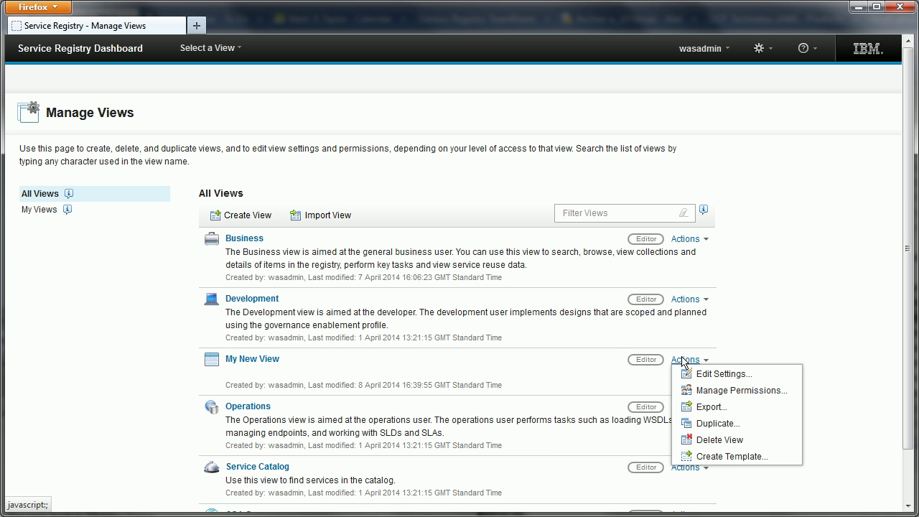
pyautogui.click(701, 391)
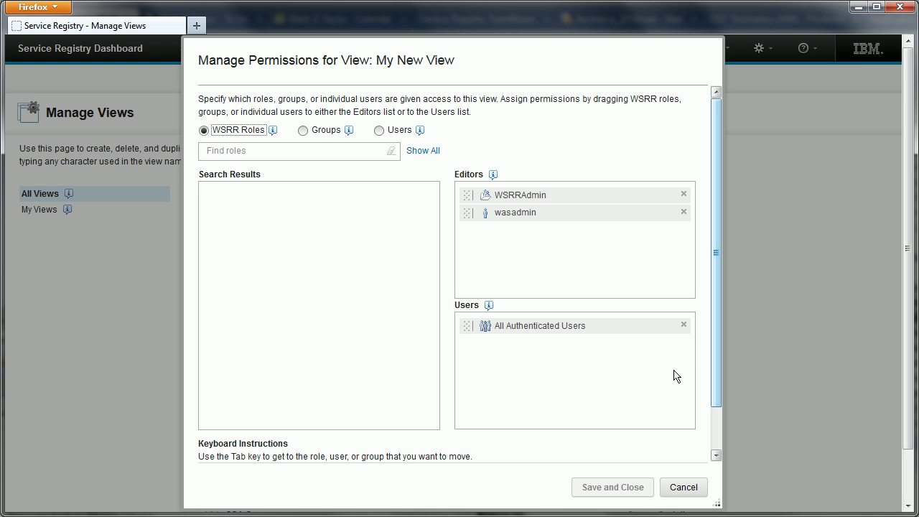
pyautogui.click(644, 349)
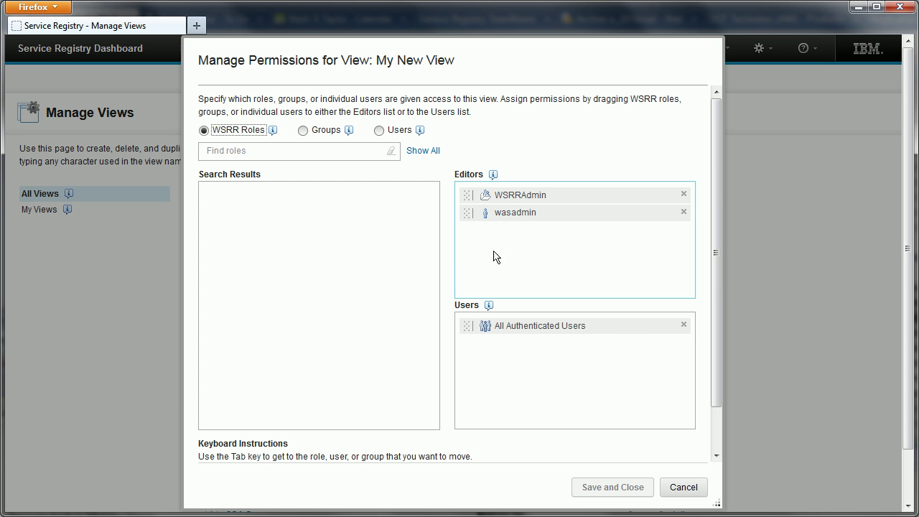
pyautogui.click(423, 152)
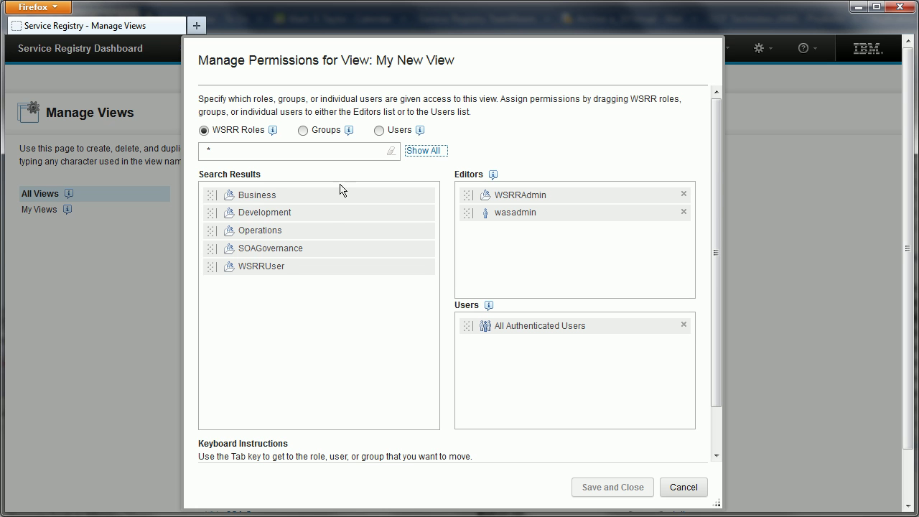
pyautogui.click(321, 218)
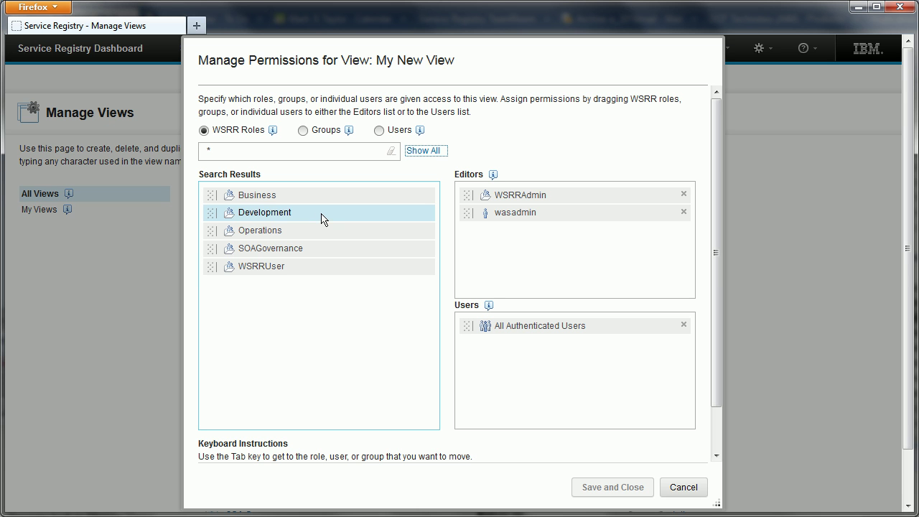
pyautogui.moveTo(321, 219); pyautogui.dragTo(603, 418)
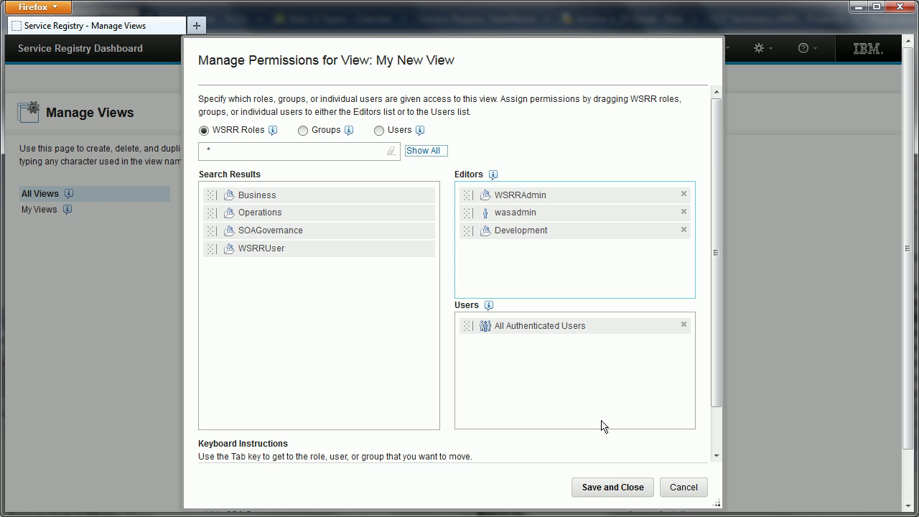
pyautogui.click(612, 488)
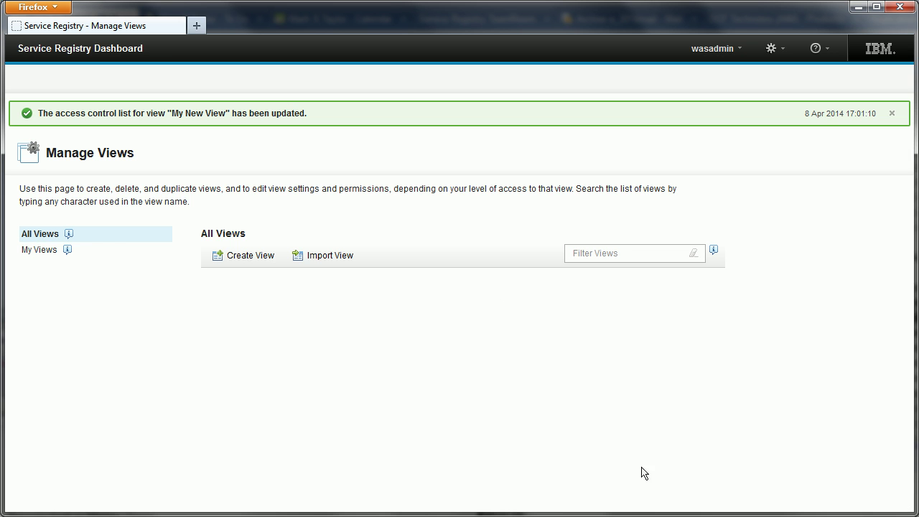
# Dismiss the permissions-updated banner and log out of the administrator account
pyautogui.click(882, 113)
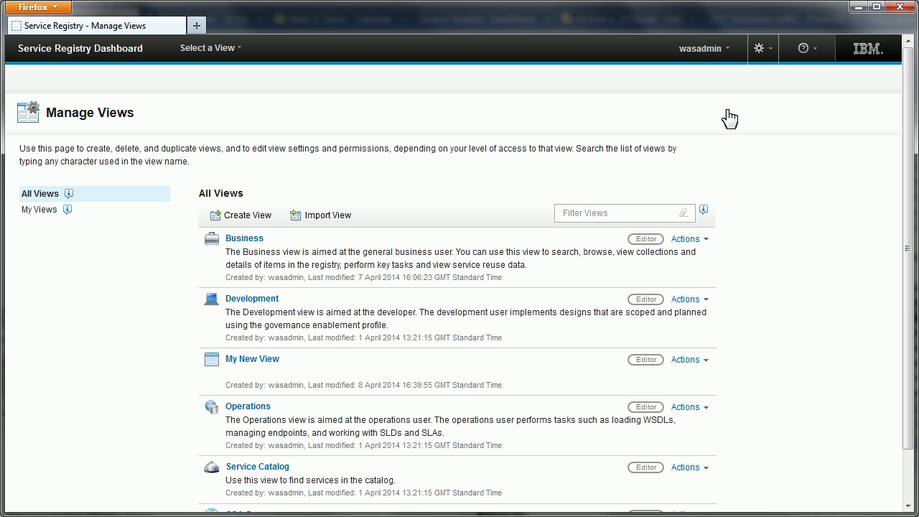
pyautogui.click(720, 59)
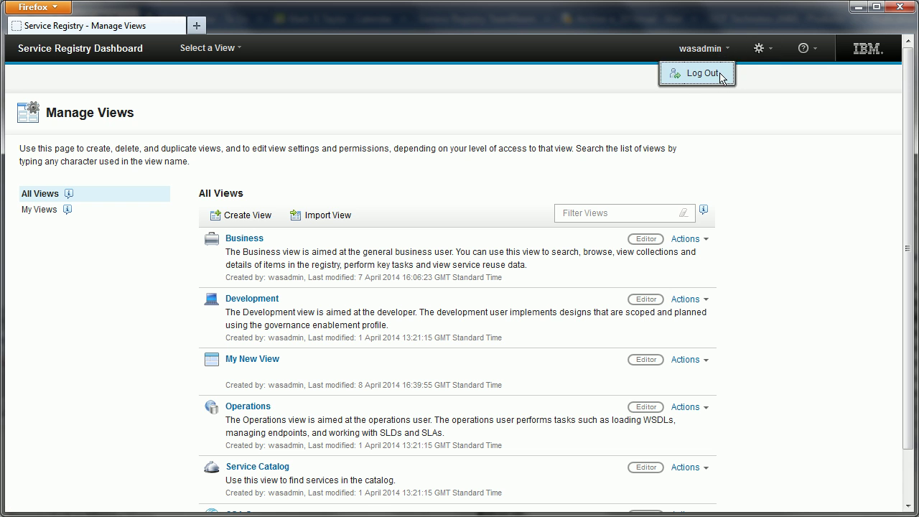
pyautogui.click(721, 76)
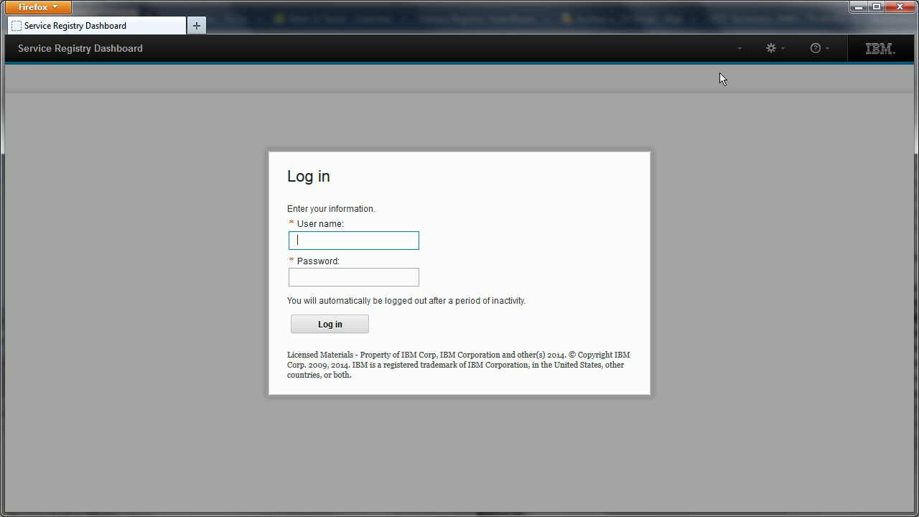
# Sign in as the developer user with its password
pyautogui.write('developer')
pyautogui.press('Tab')
pyautogui.write('developer')
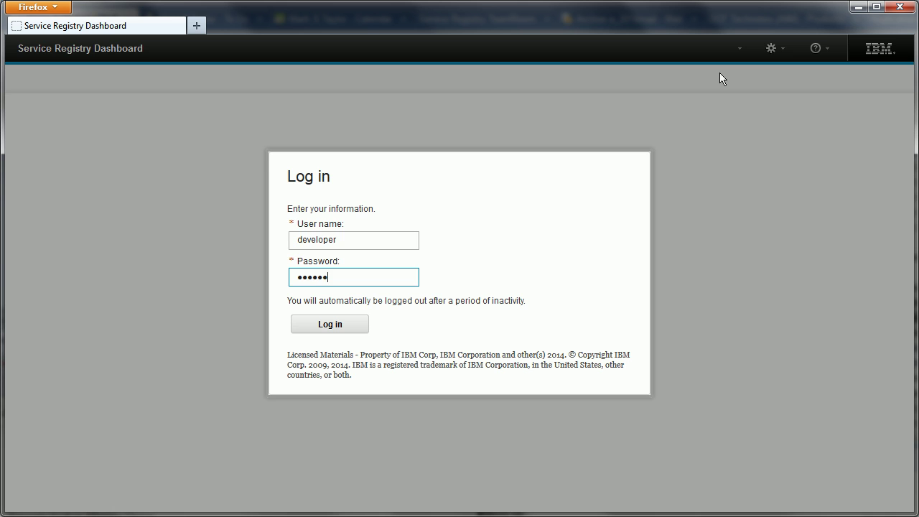
pyautogui.press('Return')
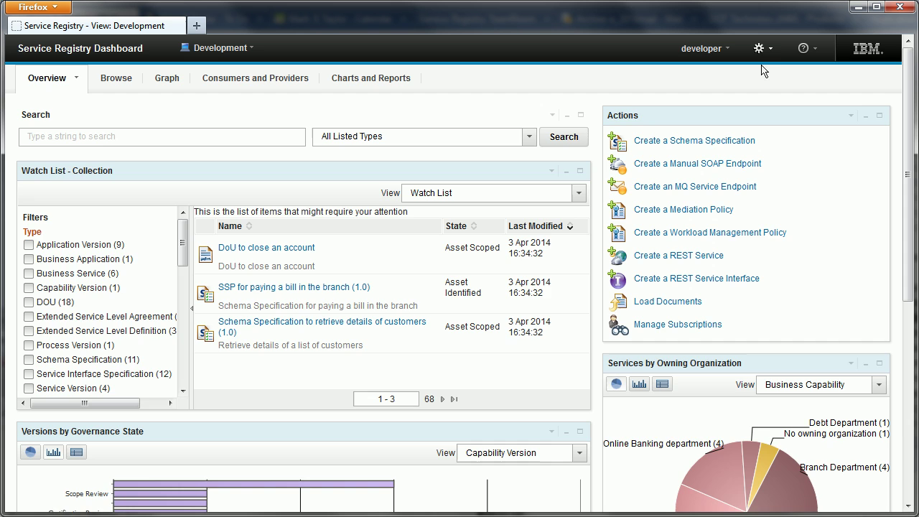
# Open Manage Views as the developer and expand the Select a View list
pyautogui.click(761, 50)
pyautogui.click(731, 74)
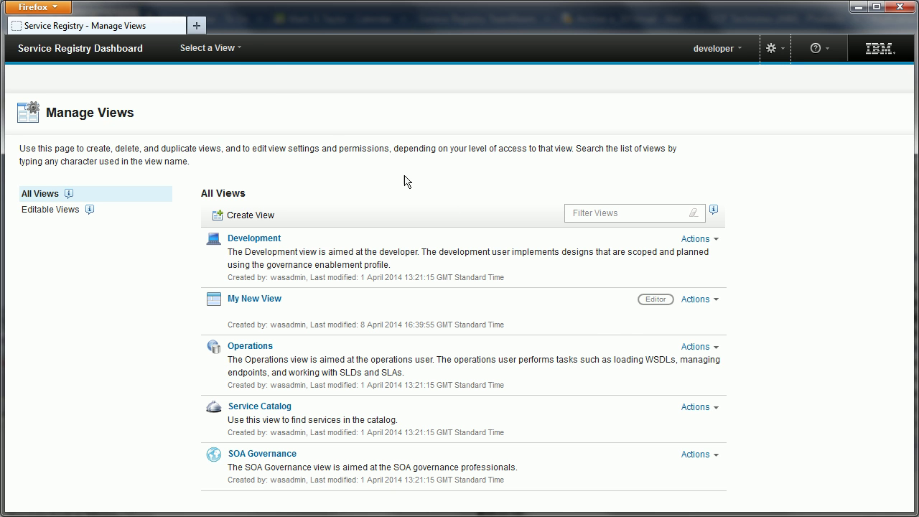
pyautogui.click(228, 50)
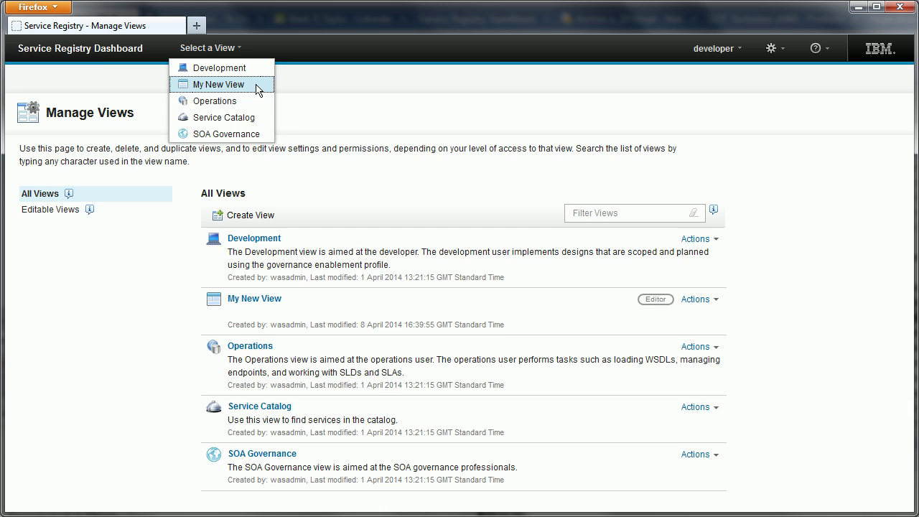
# Switch to My New View, start editing My First Page, then cancel without changes
pyautogui.click(218, 85)
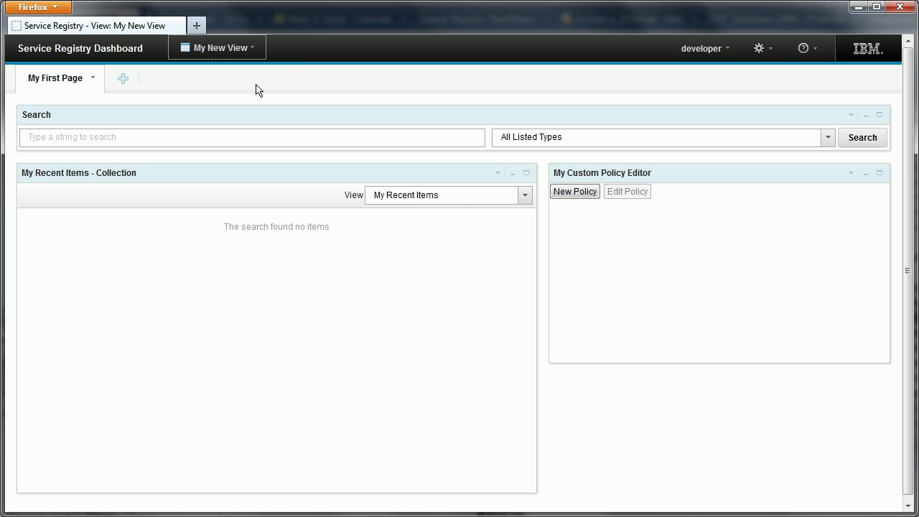
pyautogui.click(92, 79)
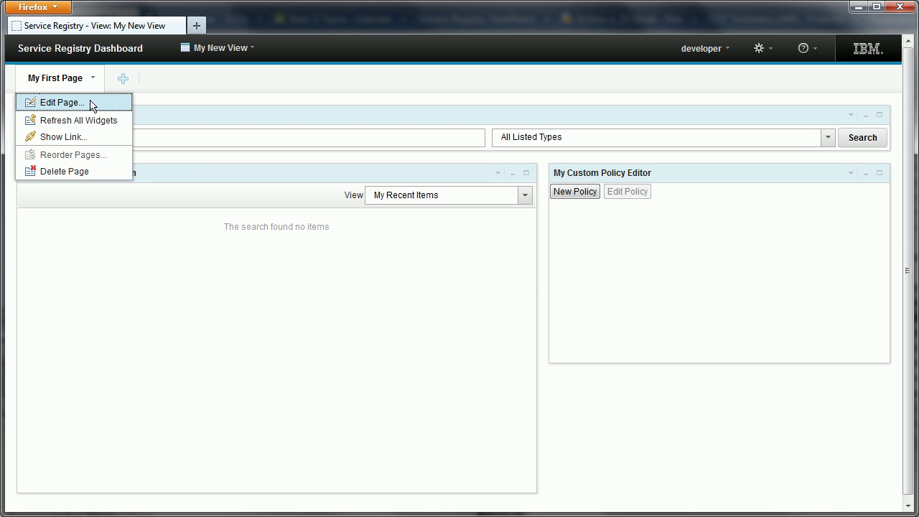
pyautogui.click(91, 105)
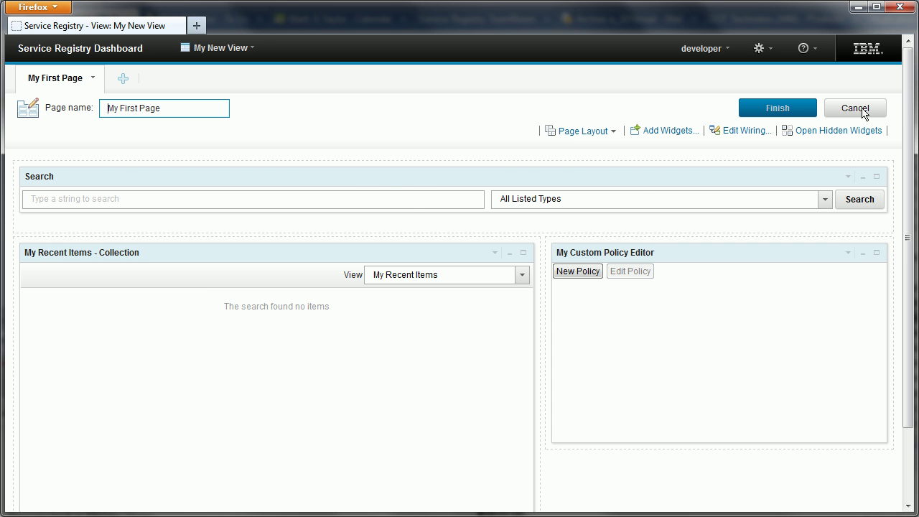
pyautogui.click(855, 108)
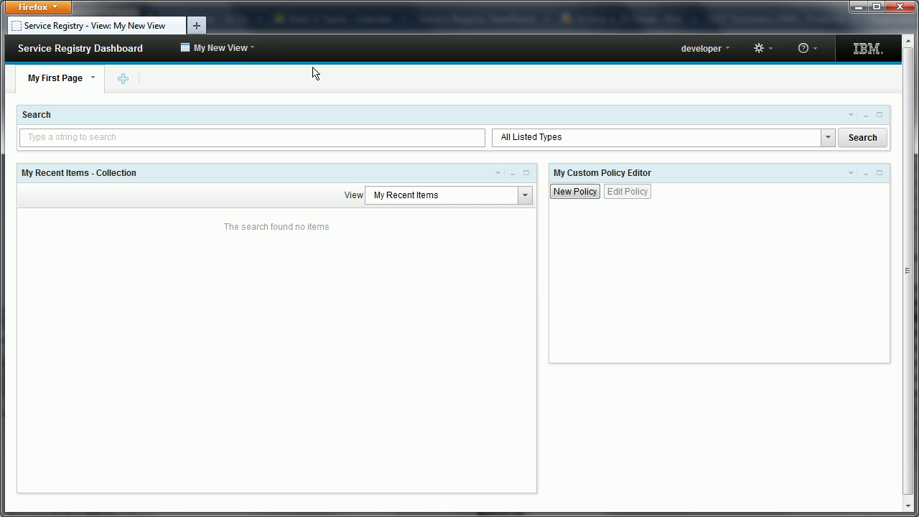
pyautogui.click(233, 53)
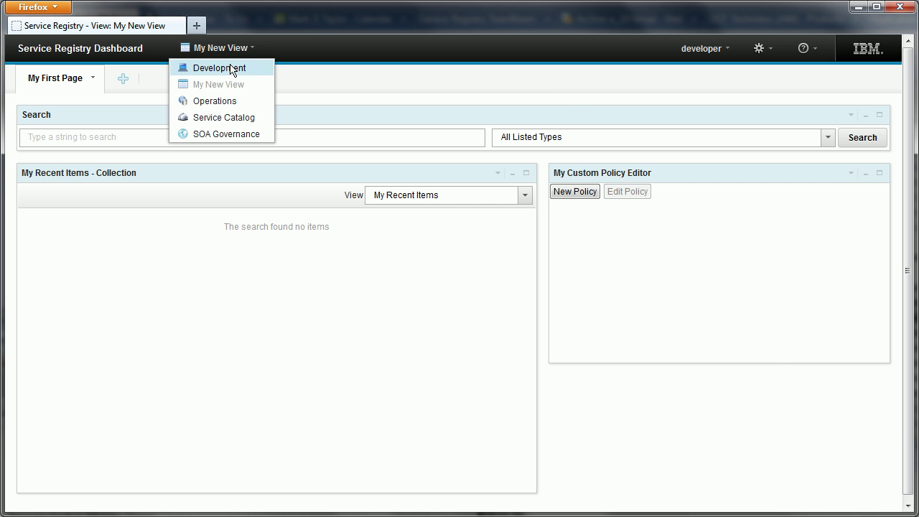
# Switch to the Development view and check the Overview page and settings menu options
pyautogui.click(231, 70)
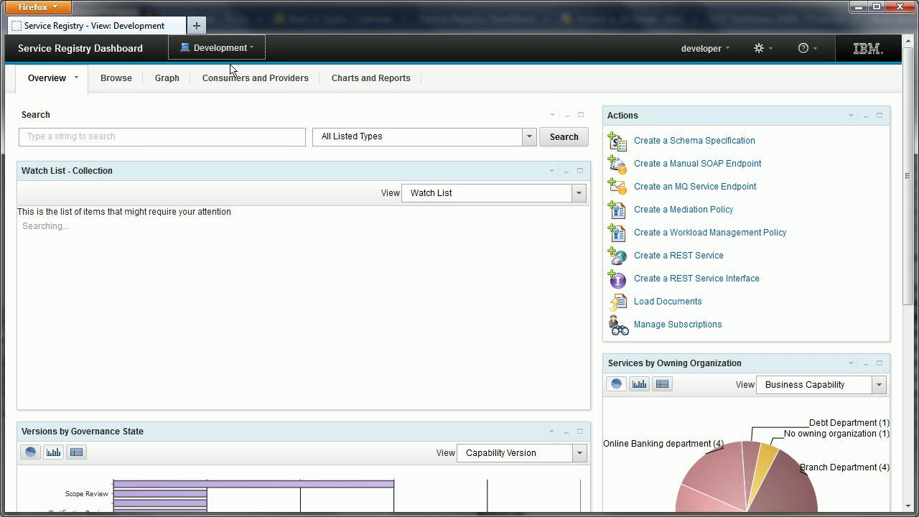
pyautogui.click(77, 79)
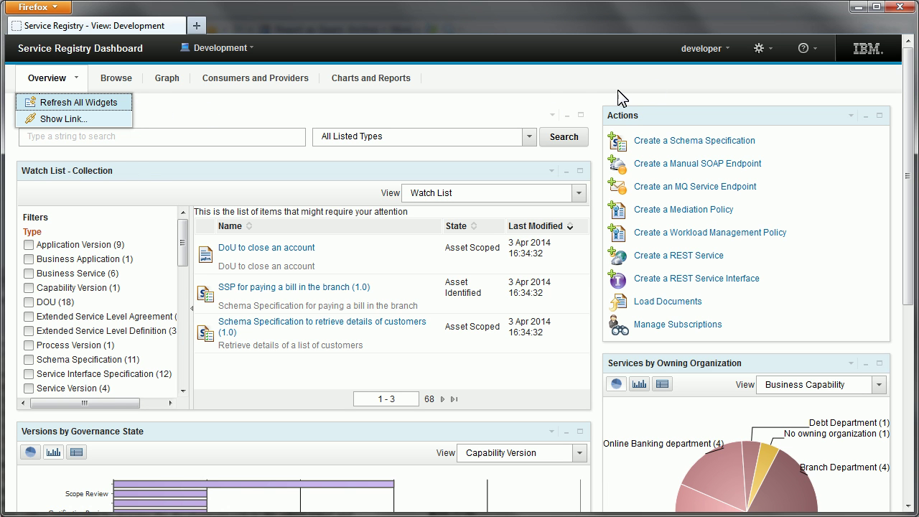
pyautogui.click(768, 54)
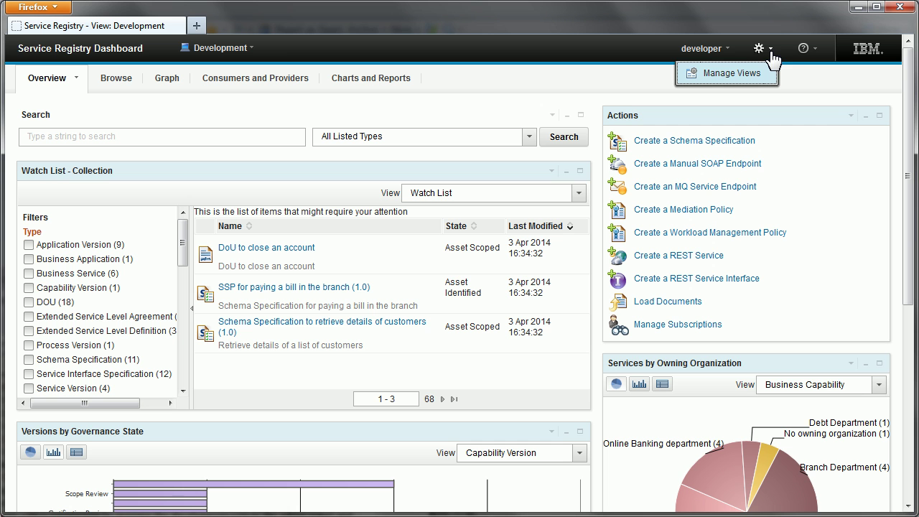
# Log out of the developer account
pyautogui.click(722, 56)
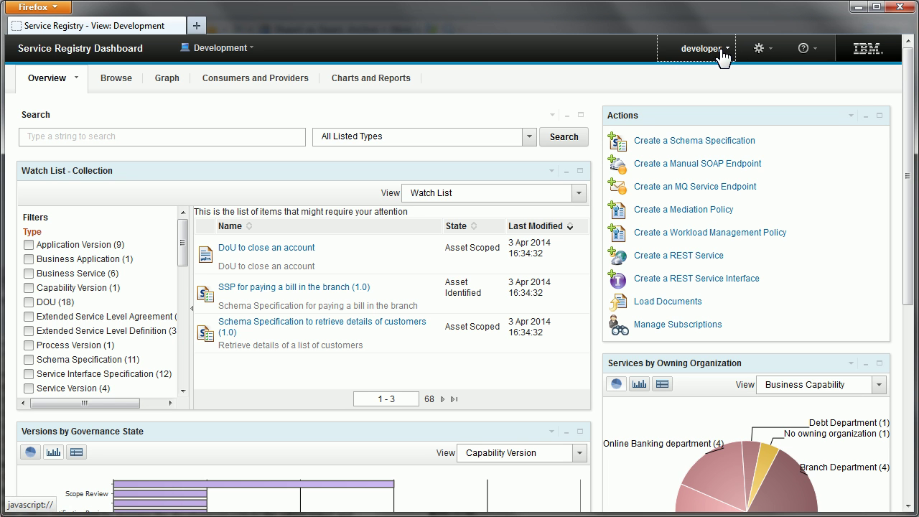
pyautogui.click(722, 56)
pyautogui.click(690, 73)
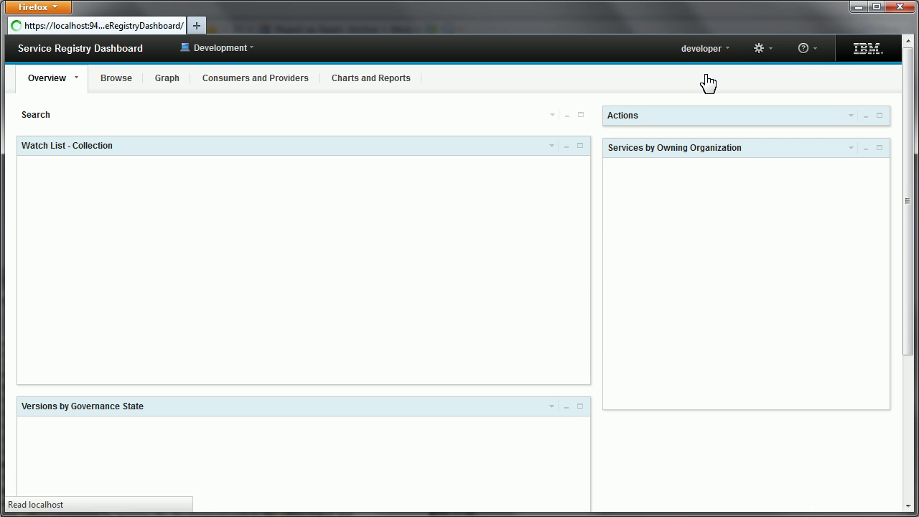
# Sign in with the administrator credentials and open the Administrative Settings page
pyautogui.write('wa')
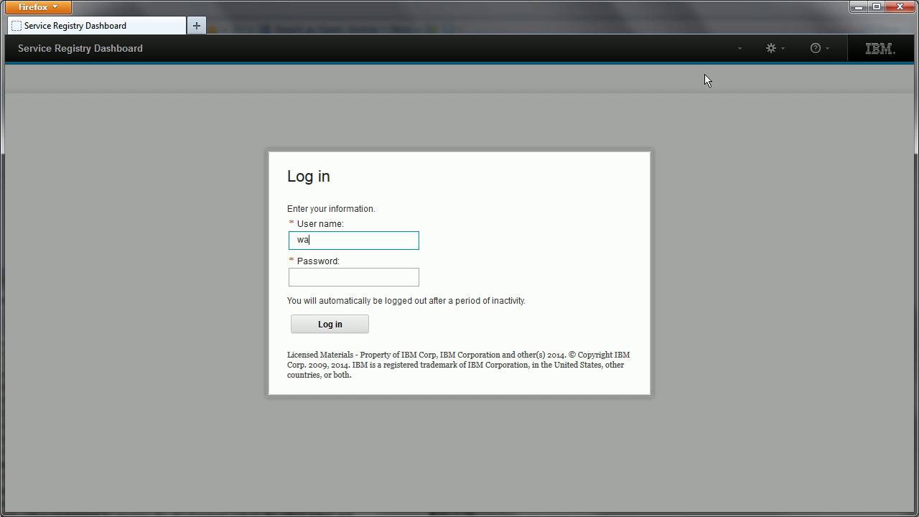
pyautogui.write('sadmin')
pyautogui.press('Tab')
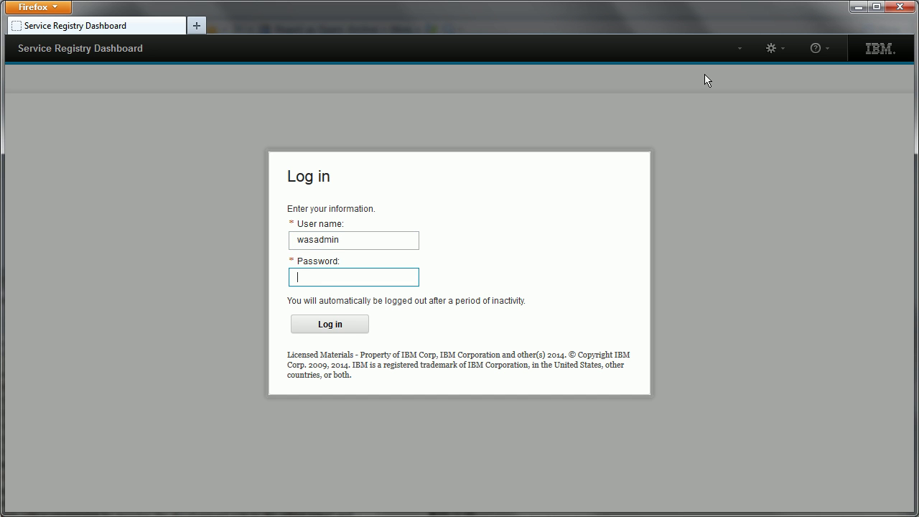
pyautogui.write('passwd')
pyautogui.press('Return')
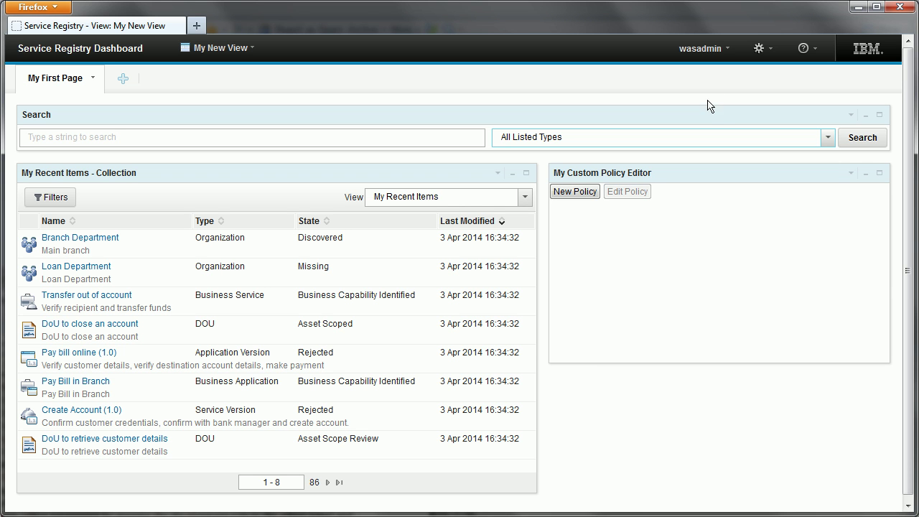
pyautogui.click(759, 49)
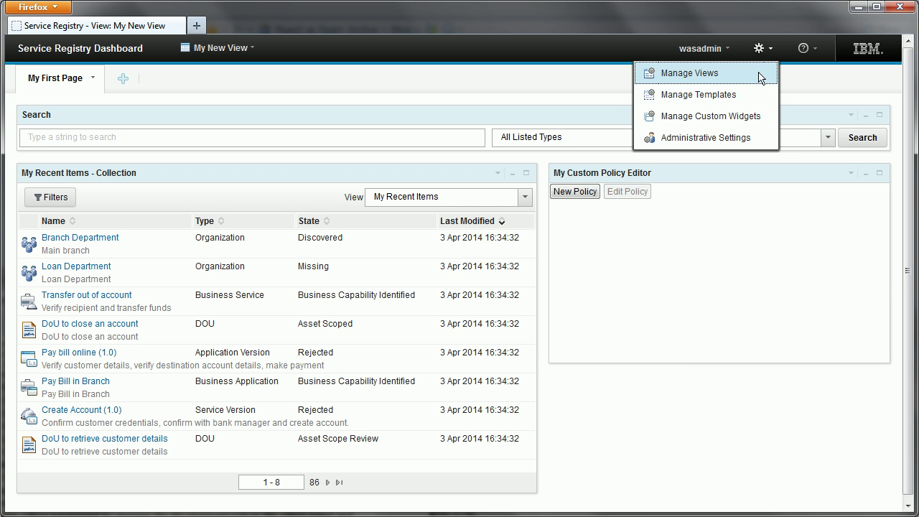
pyautogui.click(746, 139)
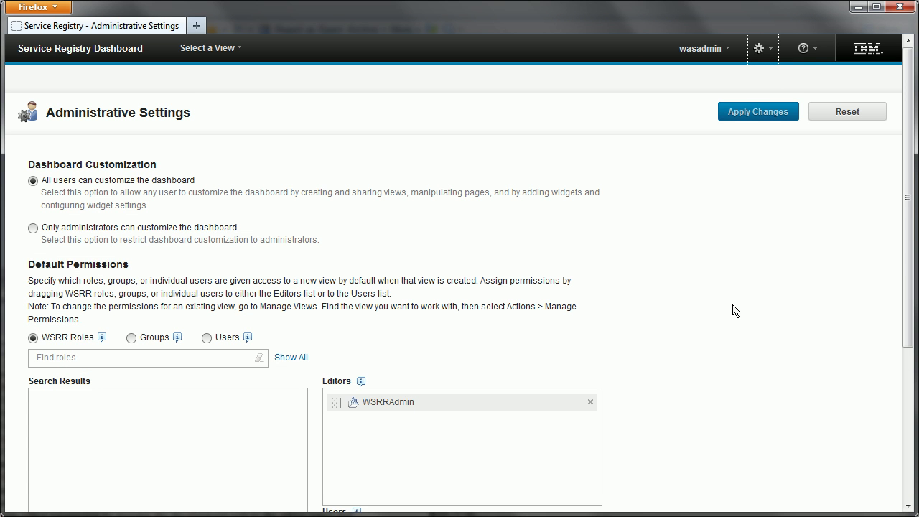
# Scroll to Default Permissions showing WSRRAdmin as Editor and All Authenticated Users as Users
pyautogui.scroll(-1, 732, 310)
pyautogui.scroll(-5, 732, 310)
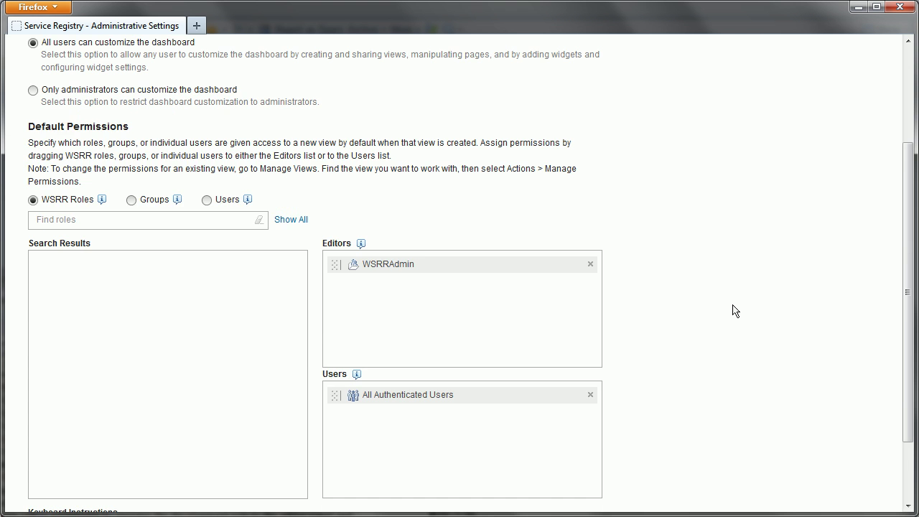
pyautogui.scroll(-1, 732, 310)
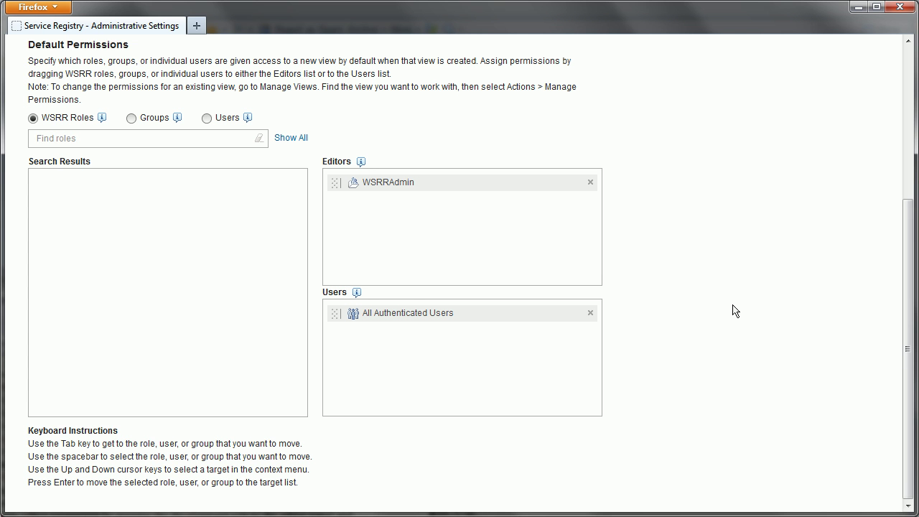
pyautogui.scroll(5, 734, 310)
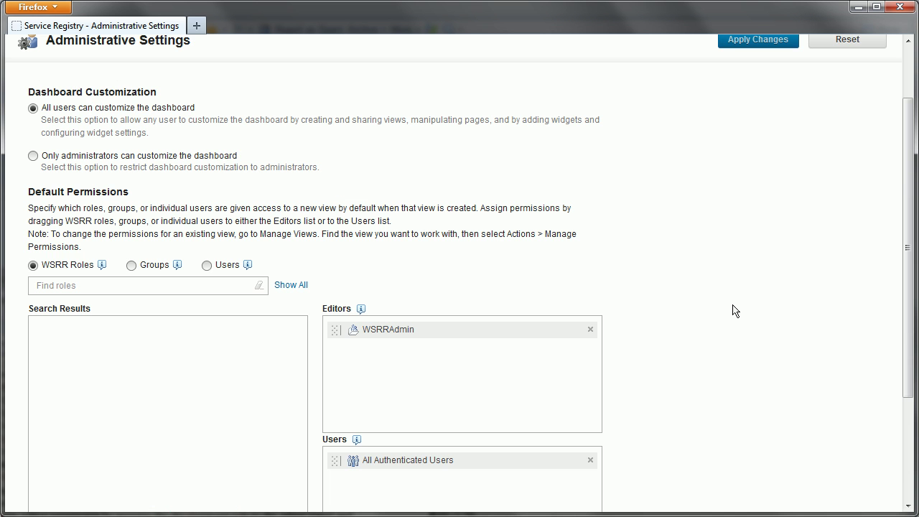
pyautogui.scroll(1, 733, 310)
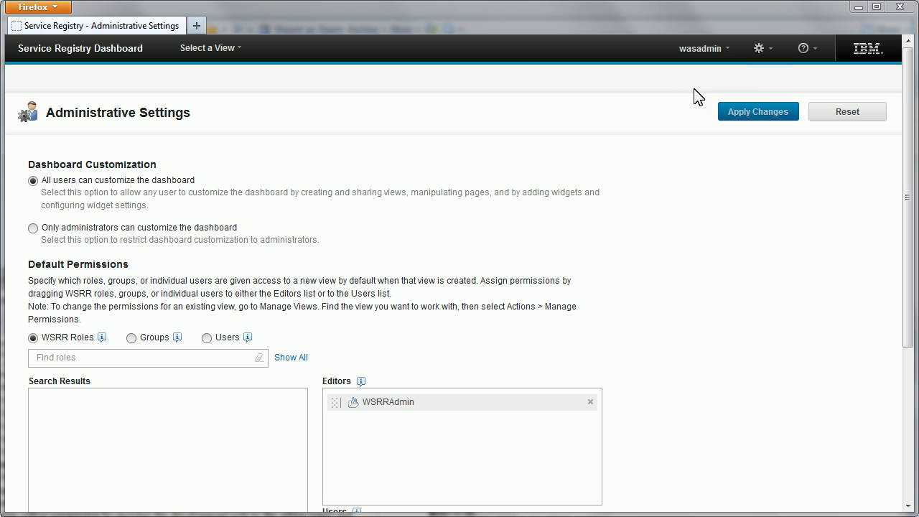
# Go to Manage Views and open the Actions menu for My New View
pyautogui.click(762, 50)
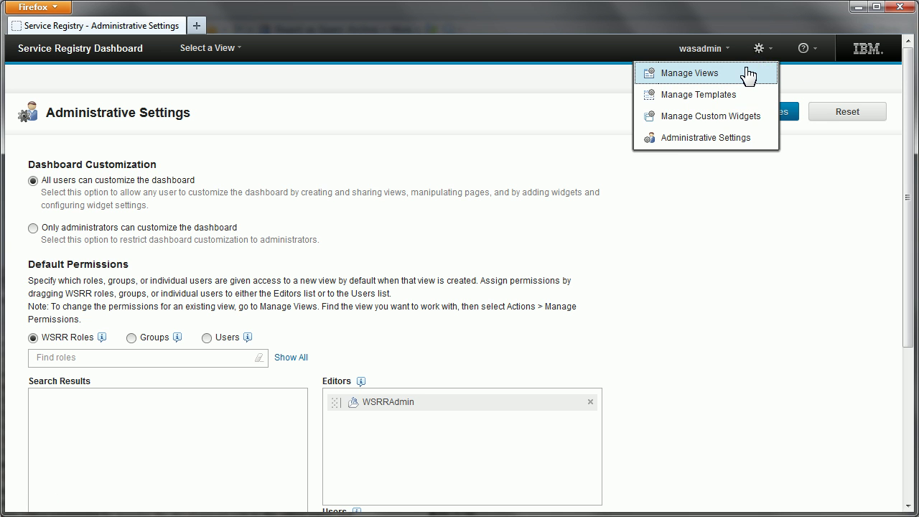
pyautogui.click(748, 74)
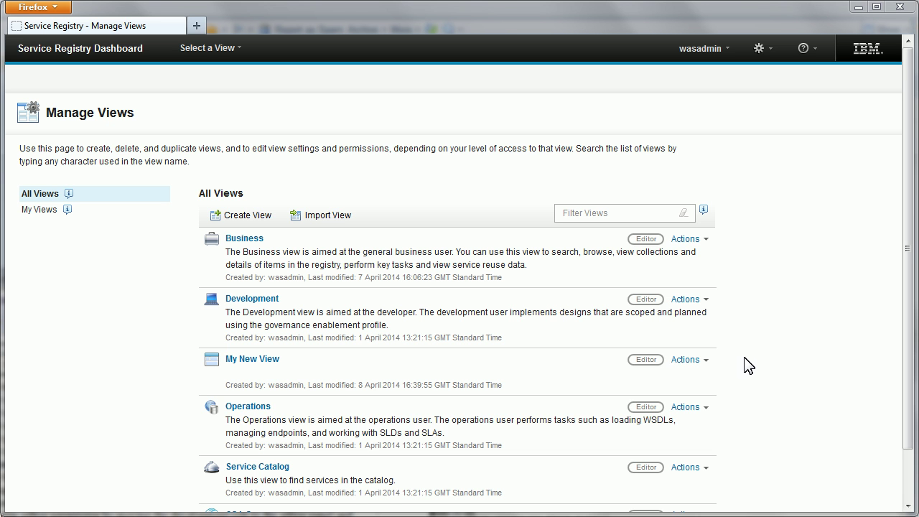
pyautogui.click(686, 360)
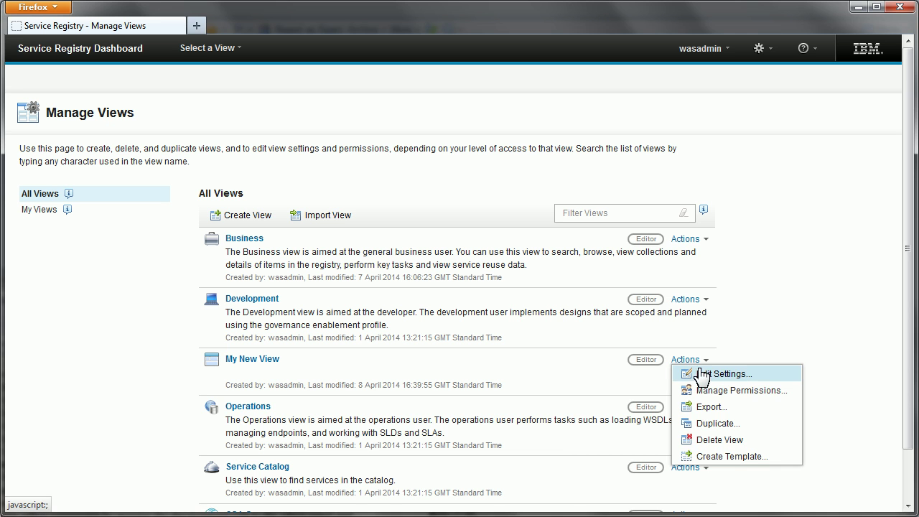
# Export My New View to dashboard_view_My New View.zip and cancel the Firefox download
pyautogui.click(718, 406)
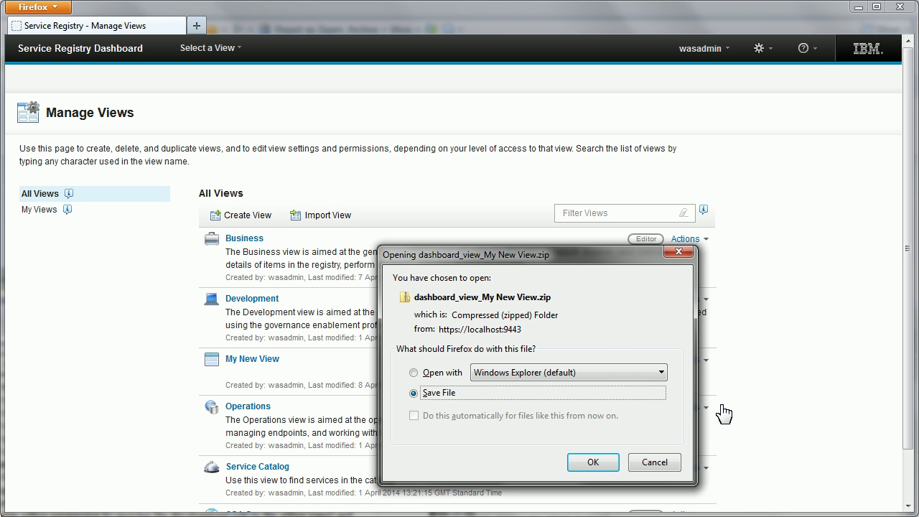
pyautogui.click(674, 465)
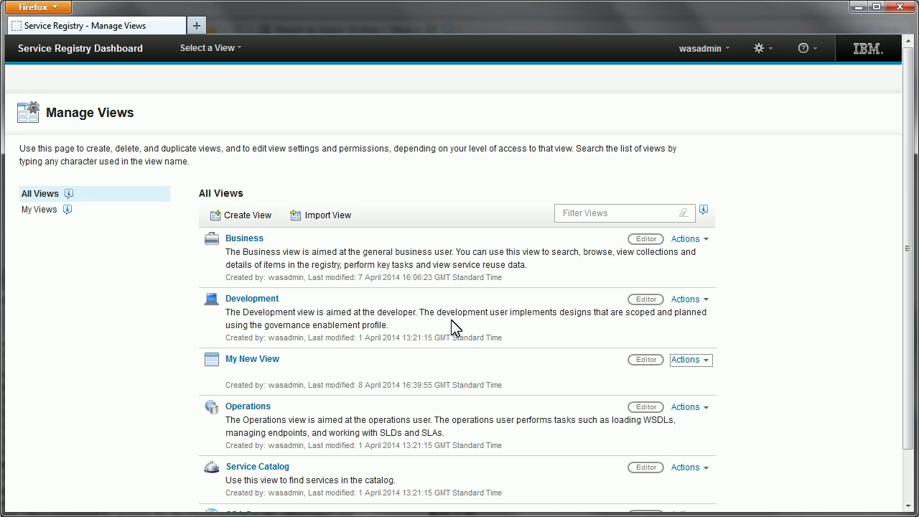
pyautogui.click(346, 219)
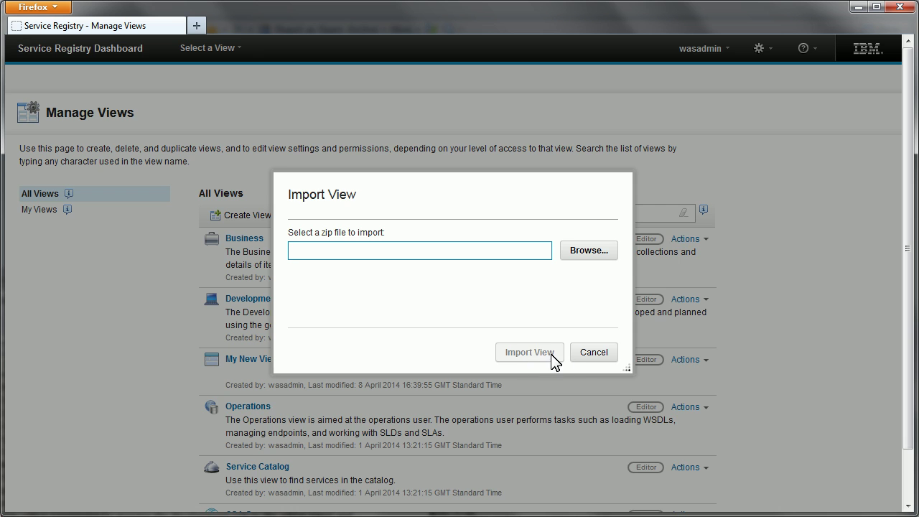
pyautogui.click(593, 352)
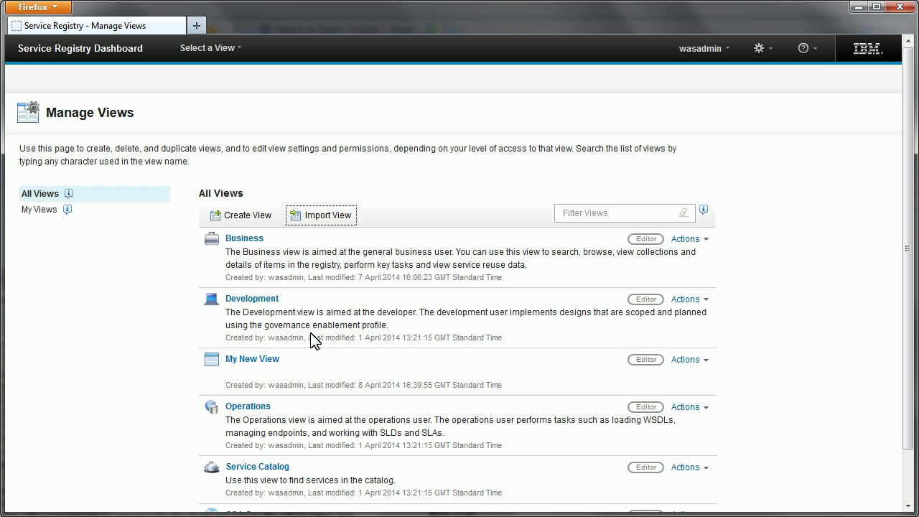